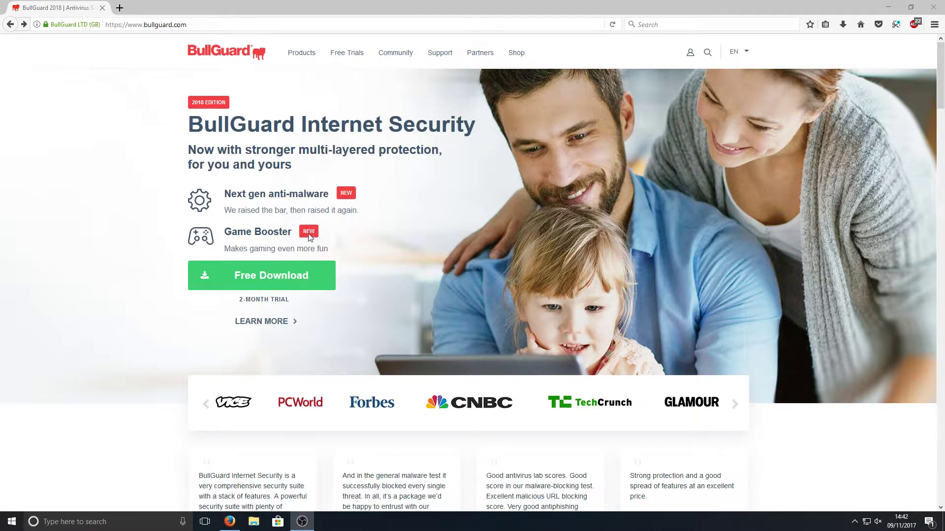
Download the BullGuard Internet Security free trial and save the installer file.
scroll(466, 309, down, 2)
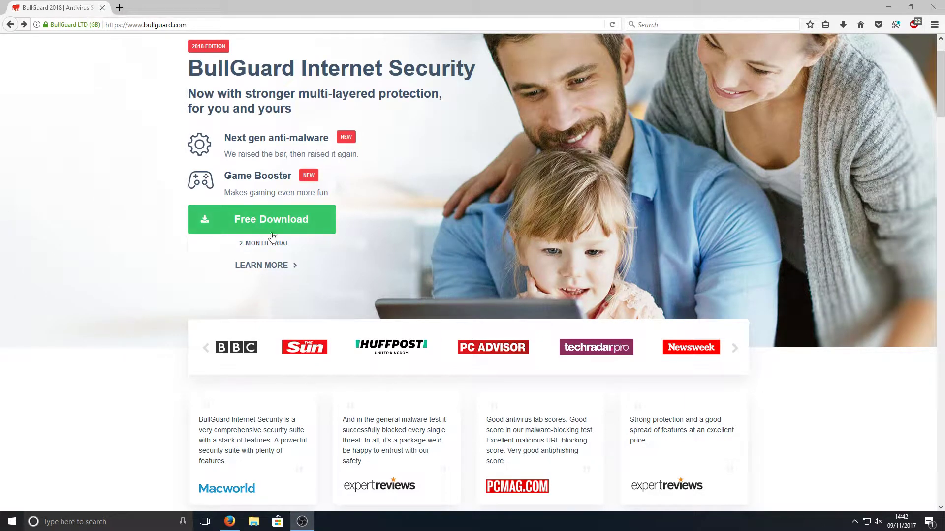
scroll(428, 267, down, 20)
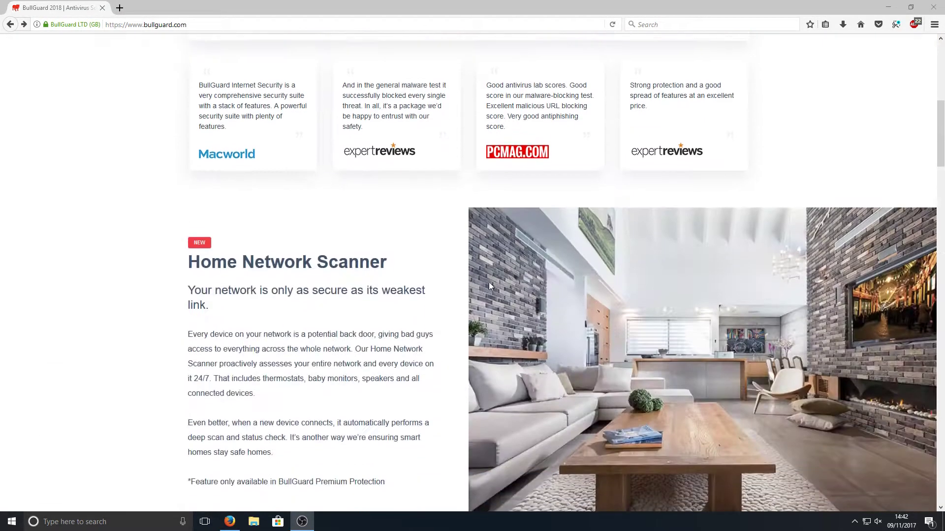
scroll(568, 207, down, 12)
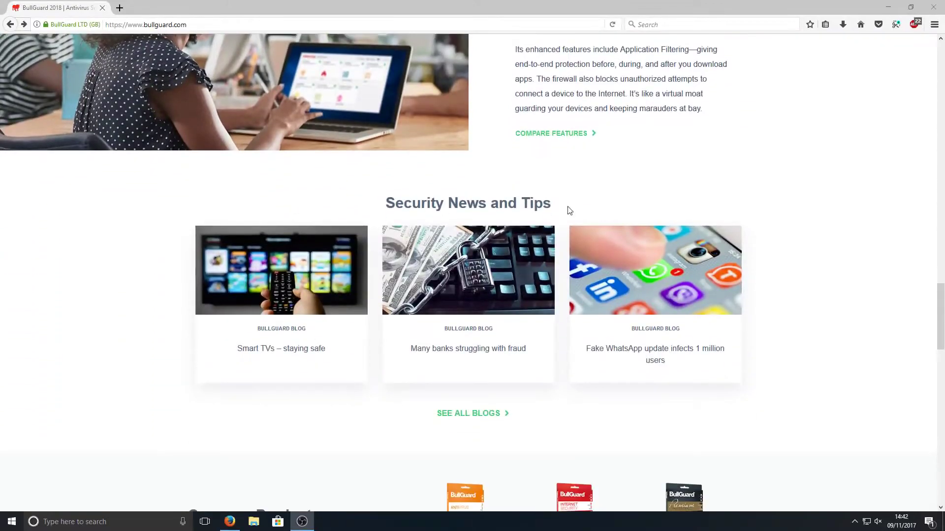
scroll(614, 240, down, 6)
scroll(575, 264, up, 4)
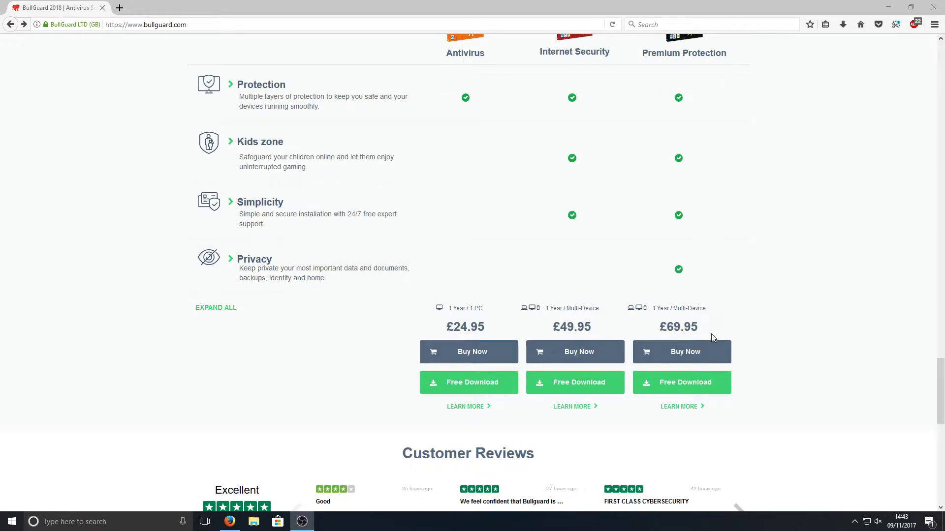
scroll(698, 341, up, 20)
scroll(695, 350, up, 20)
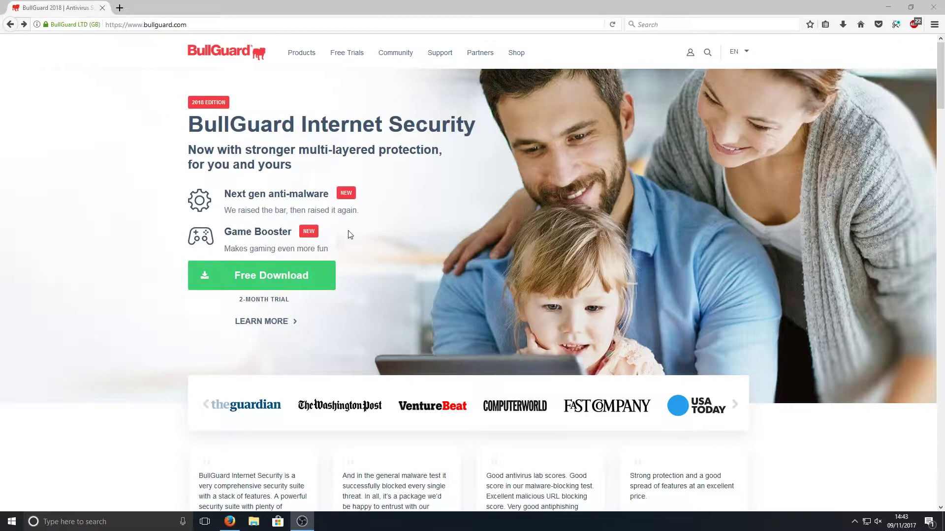
click(267, 284)
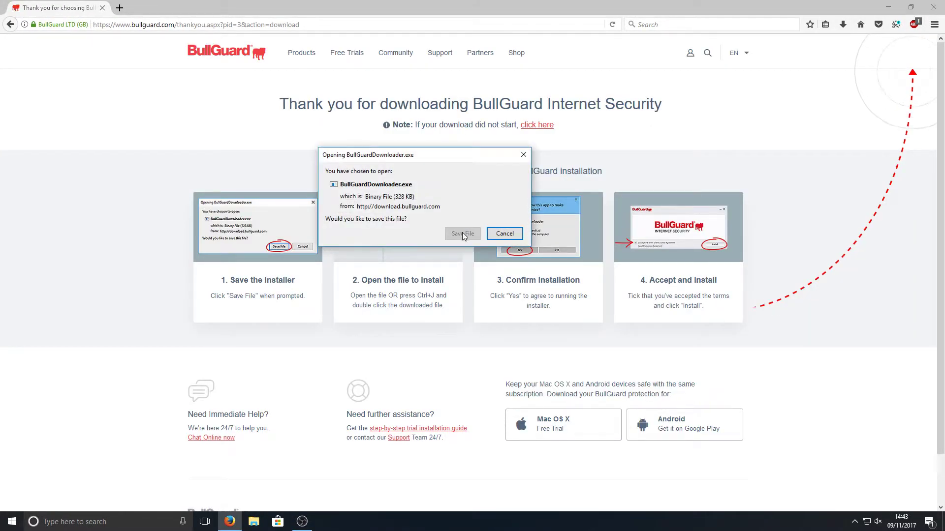
click(462, 234)
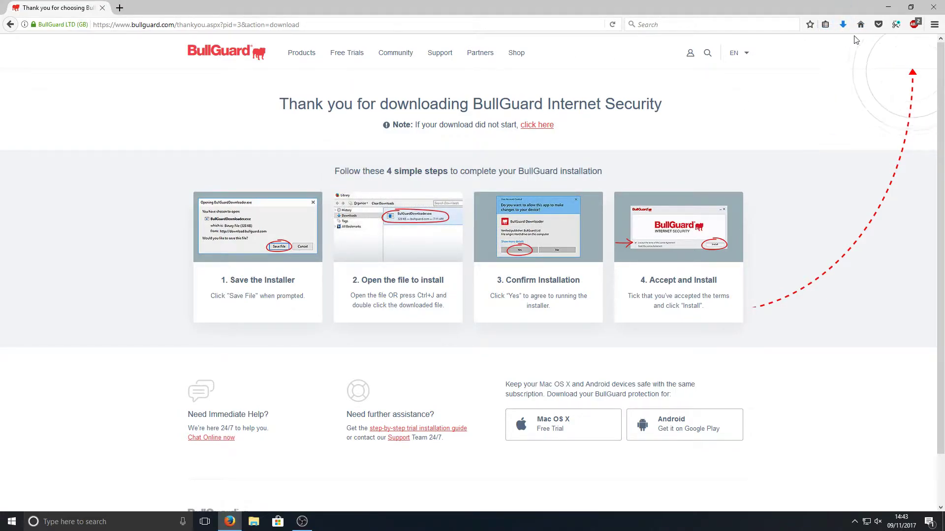
Run BullGuardDownloader.exe from the downloads list and minimise Firefox.
click(843, 25)
click(712, 58)
click(888, 7)
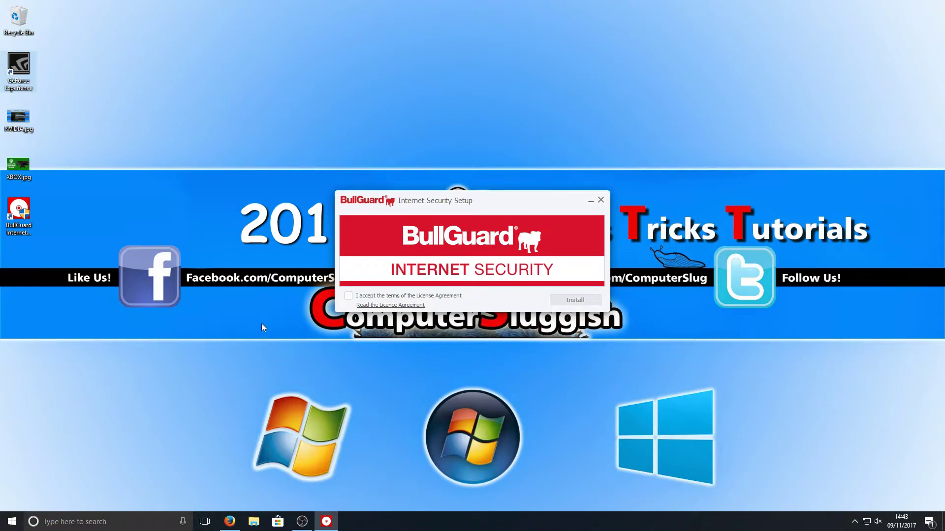
Accept the licence agreement and install BullGuard Internet Security.
click(348, 297)
click(587, 300)
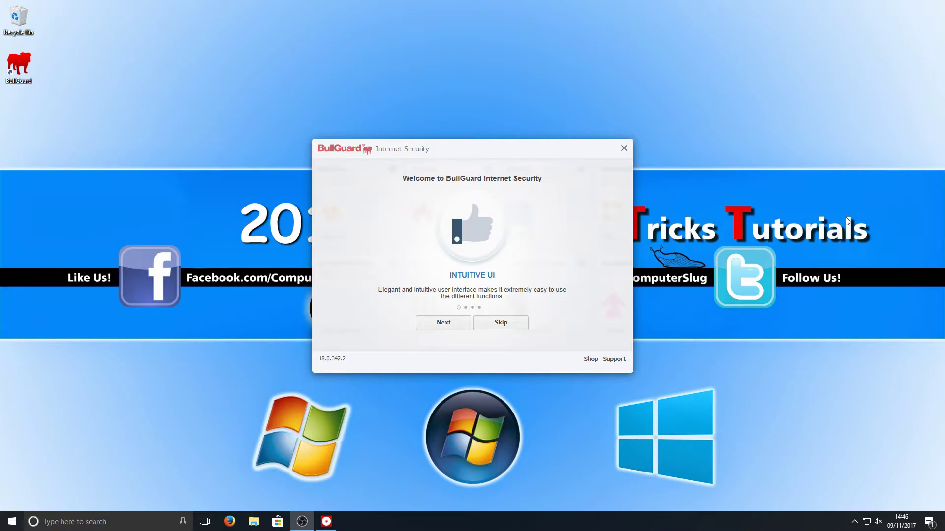
Skip the welcome tour, reposition the window, and expand the Backup tile's options.
click(514, 328)
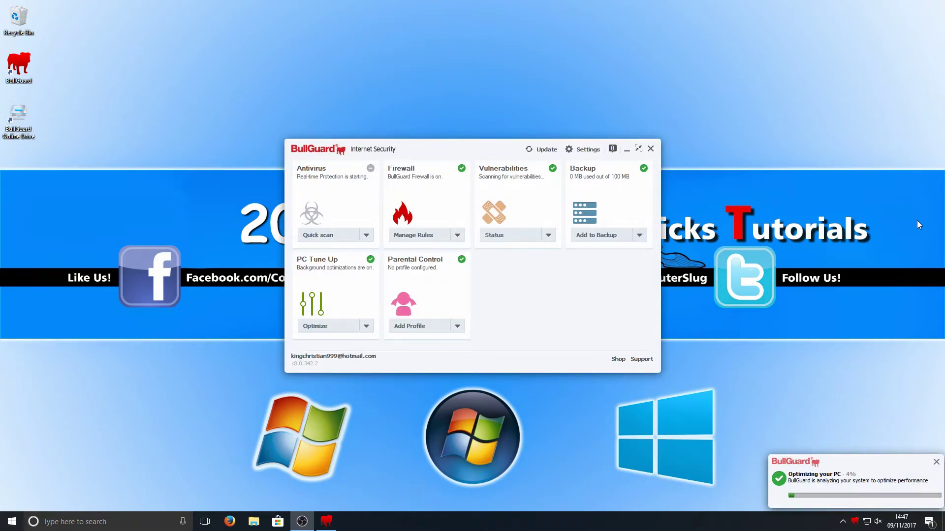
drag(498, 149, 499, 118)
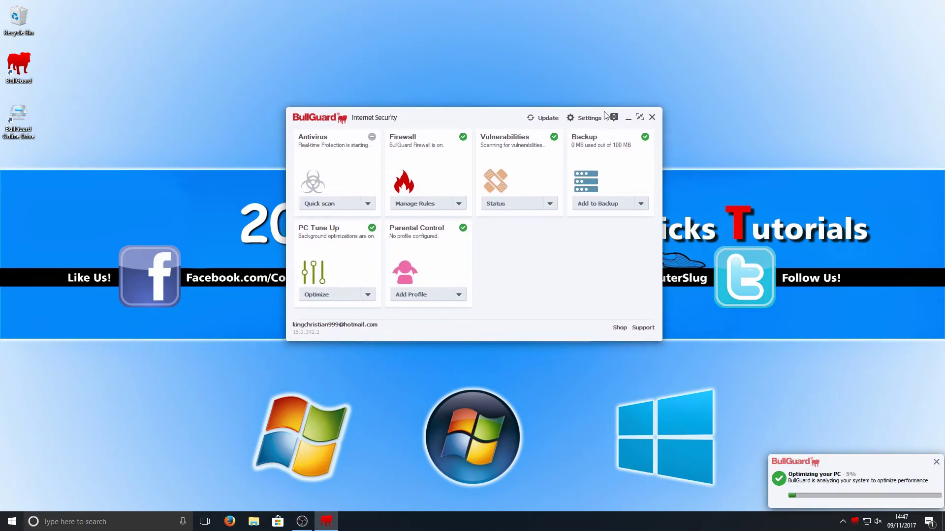
click(640, 119)
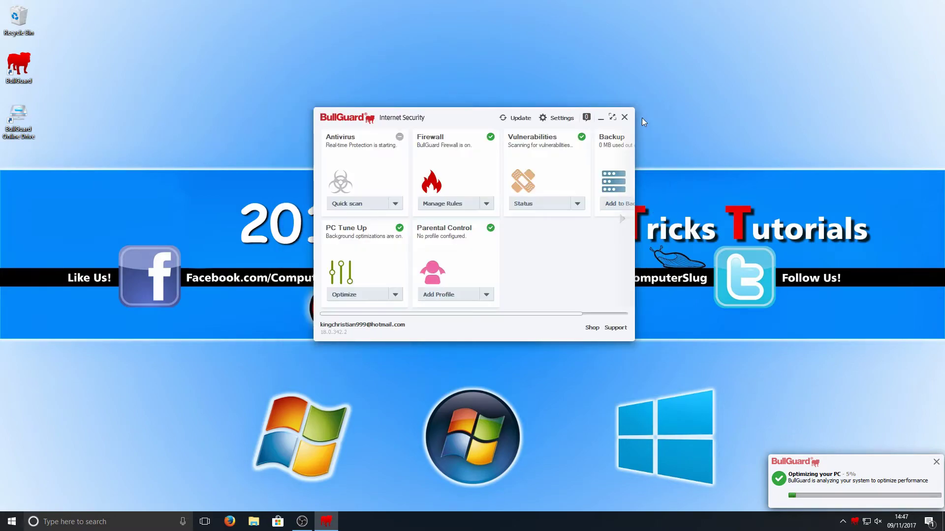
click(611, 118)
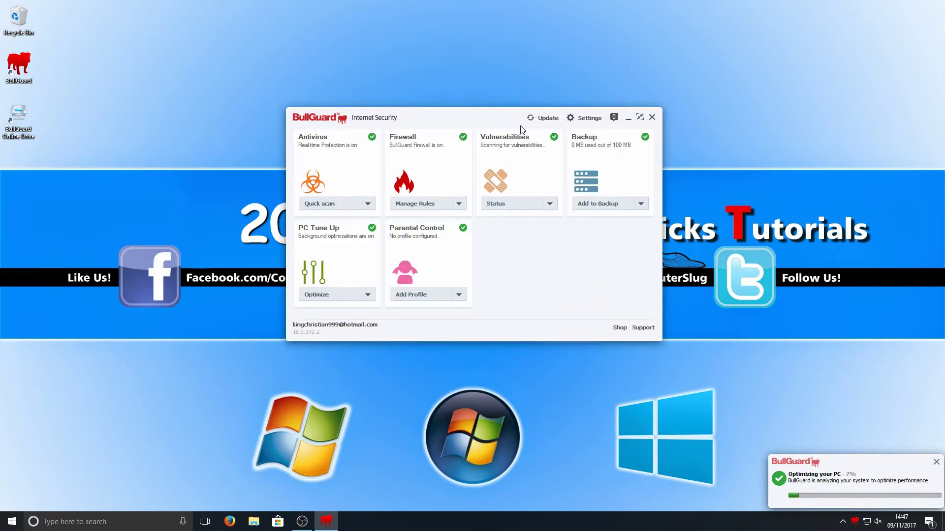
click(640, 118)
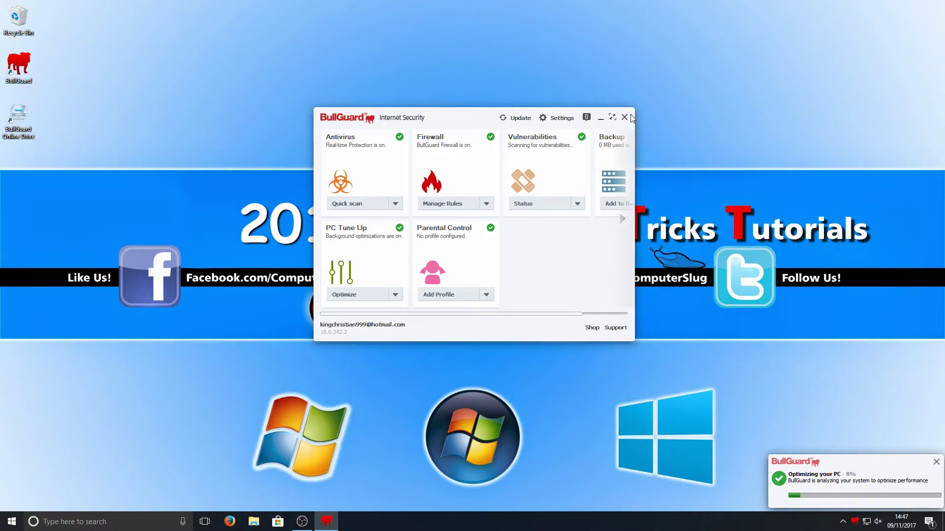
click(613, 118)
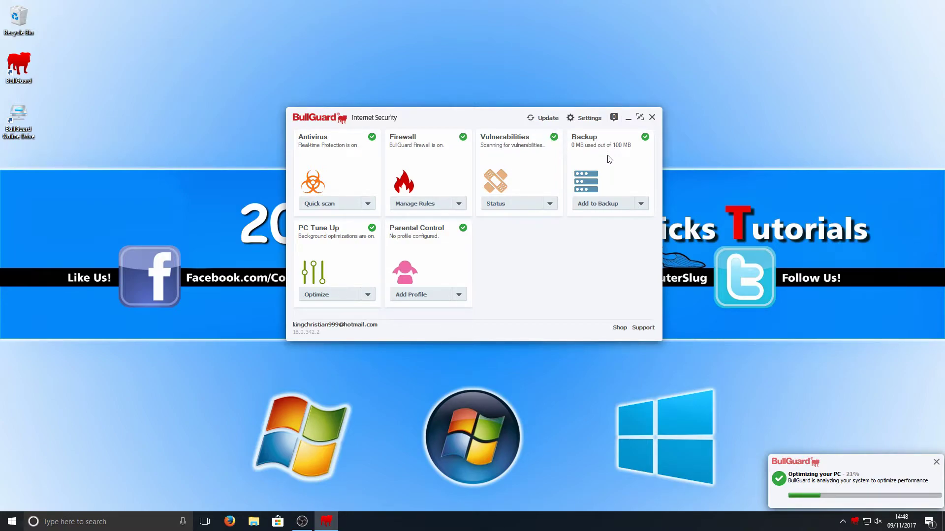
click(640, 204)
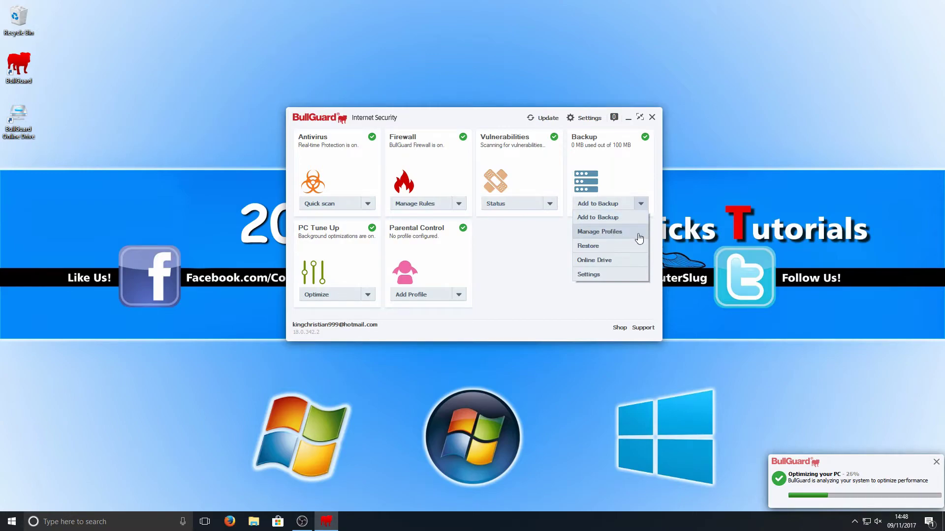
Open Online Drive from the Backup menu, reposition its Explorer window, then minimise it.
click(612, 264)
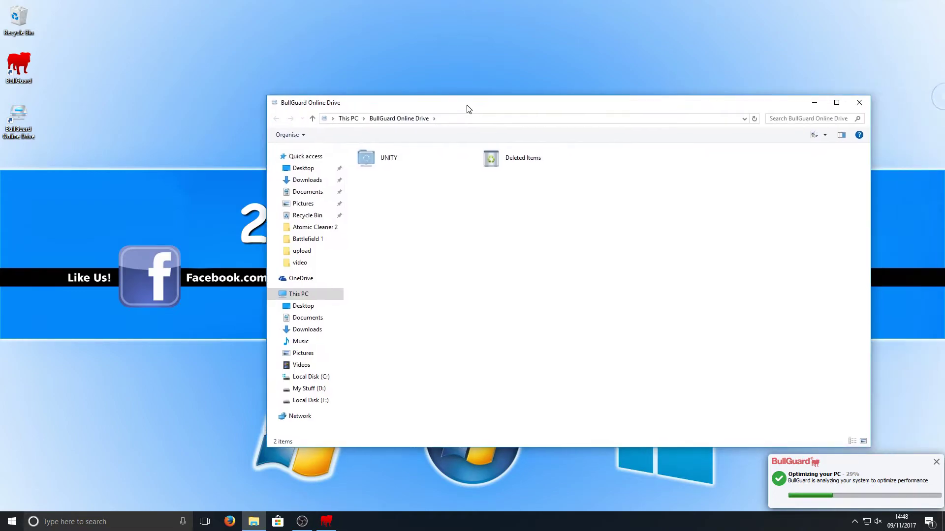
drag(466, 107, 413, 53)
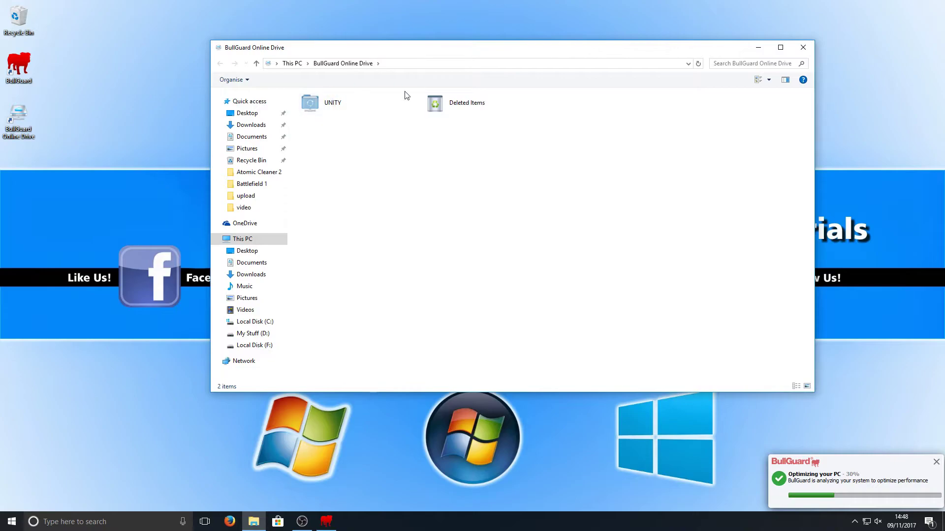
drag(443, 212, 387, 170)
click(759, 48)
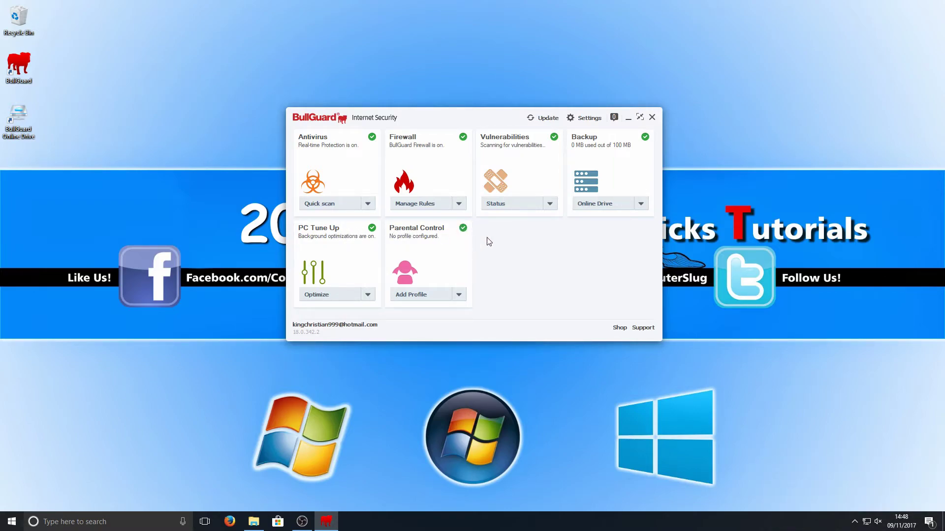
click(368, 295)
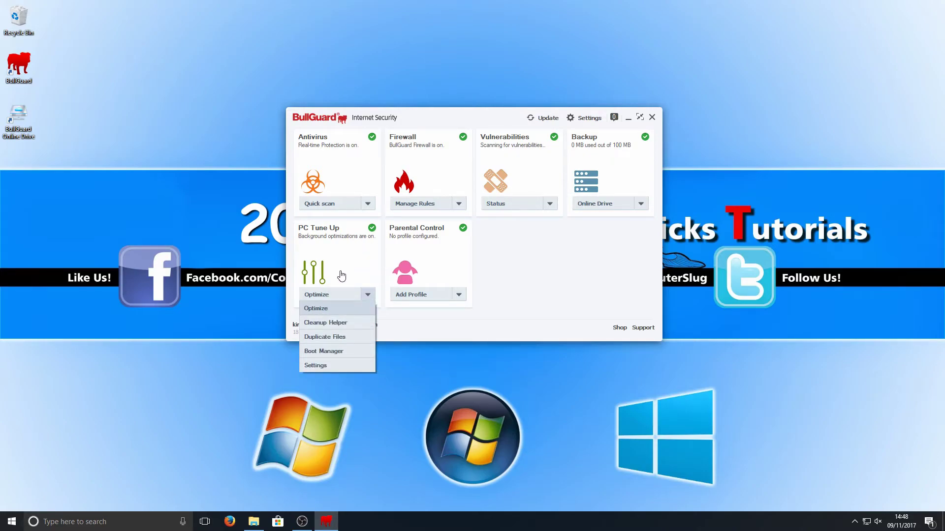
click(326, 309)
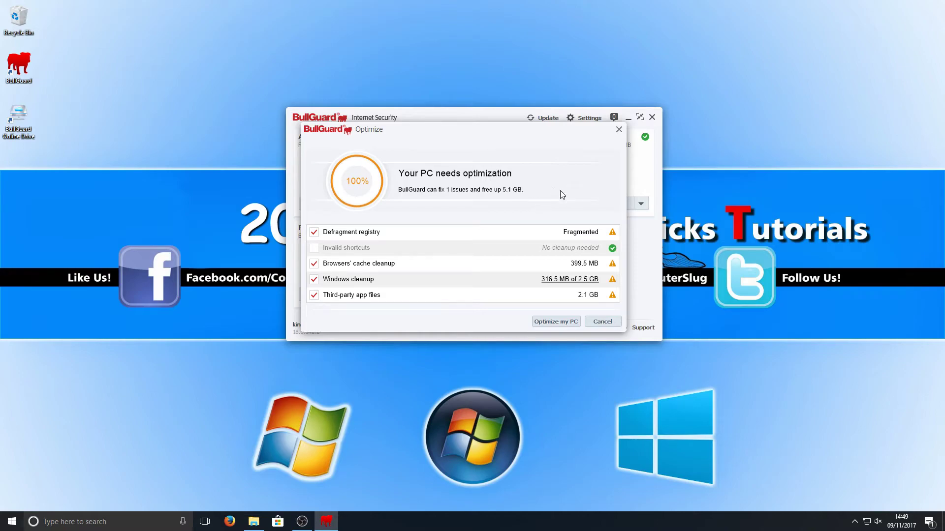
click(619, 130)
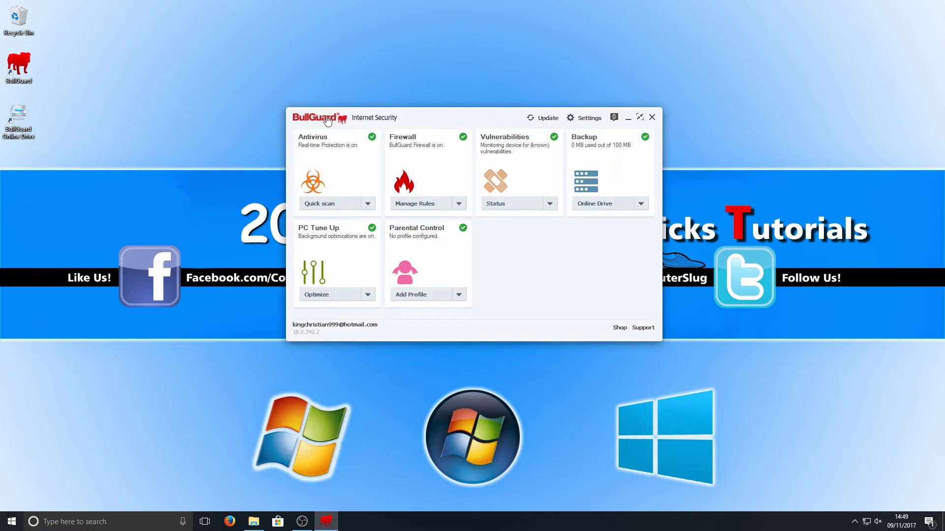
Open Settings from the Antivirus menu and review the General and Antivirus security-level pages.
click(368, 204)
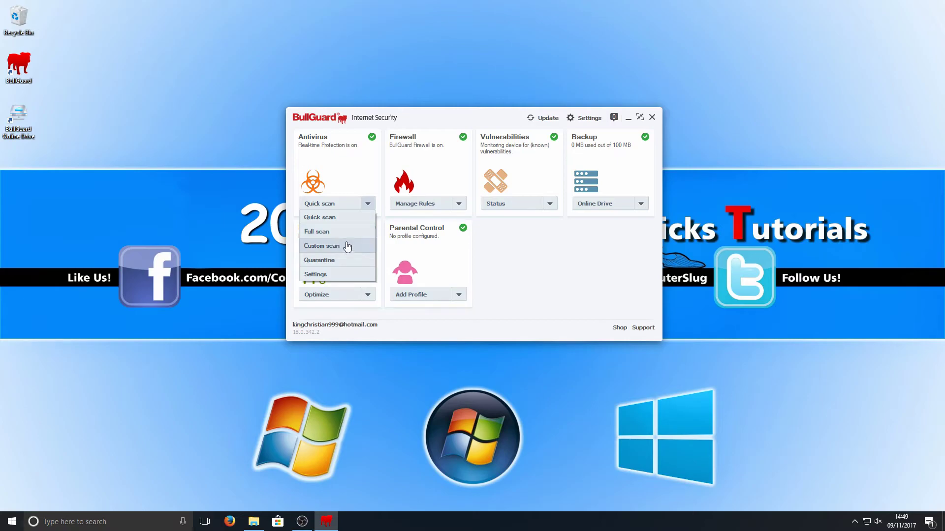
click(317, 274)
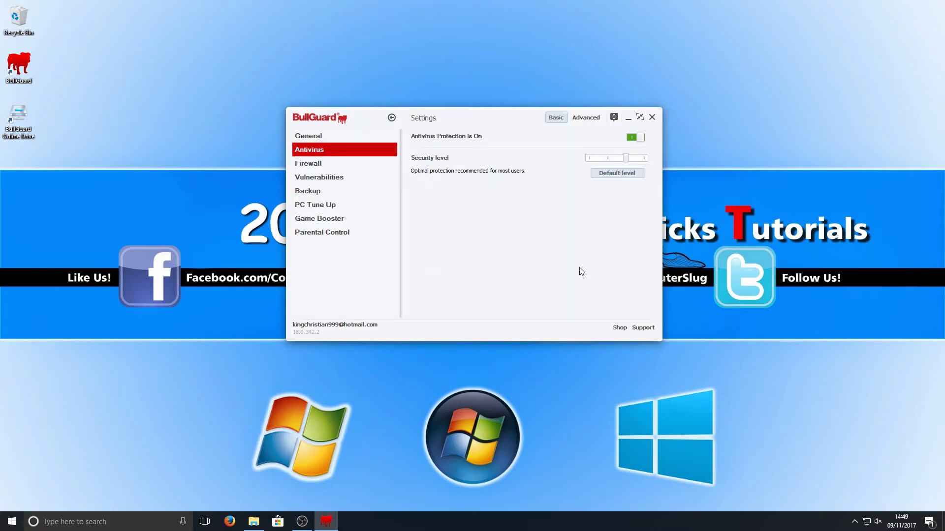
click(319, 141)
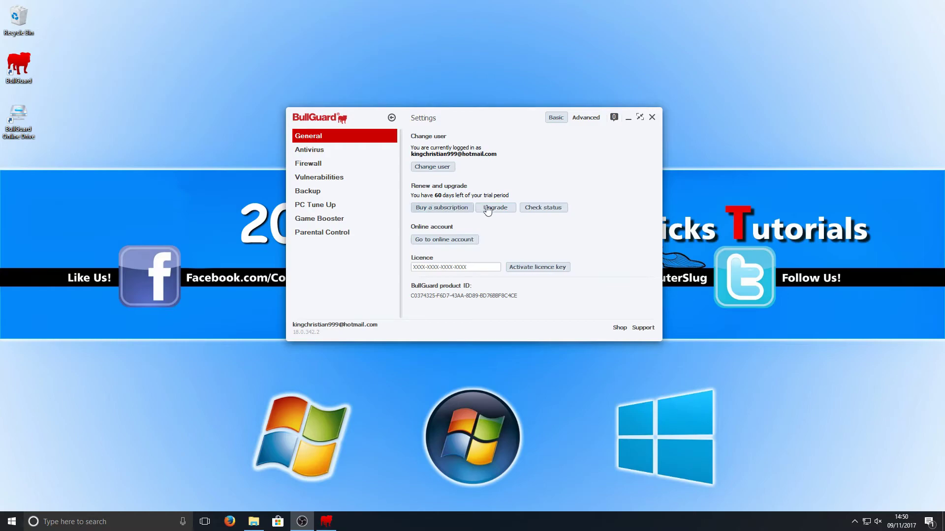
click(337, 157)
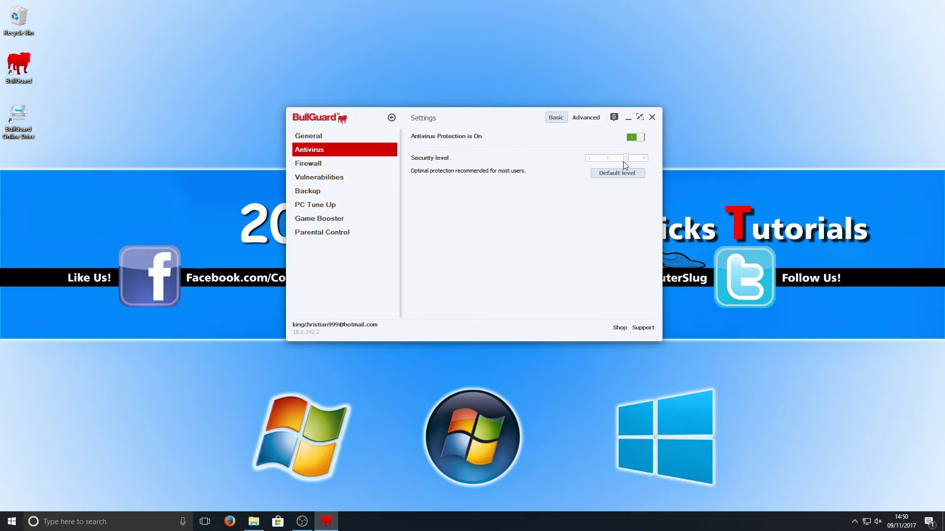
mouse_move(626, 158)
mouse_down()
mouse_move(643, 158)
mouse_move(628, 160)
mouse_up()
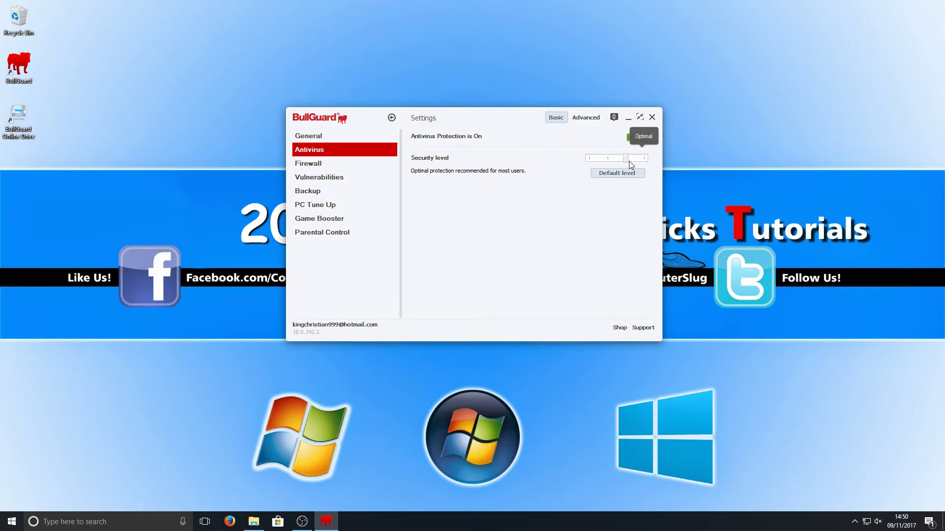
Browse Firewall, Vulnerabilities (scanner toggled off and on), Backup, PC Tune Up, Game Booster and Parental Control.
click(320, 165)
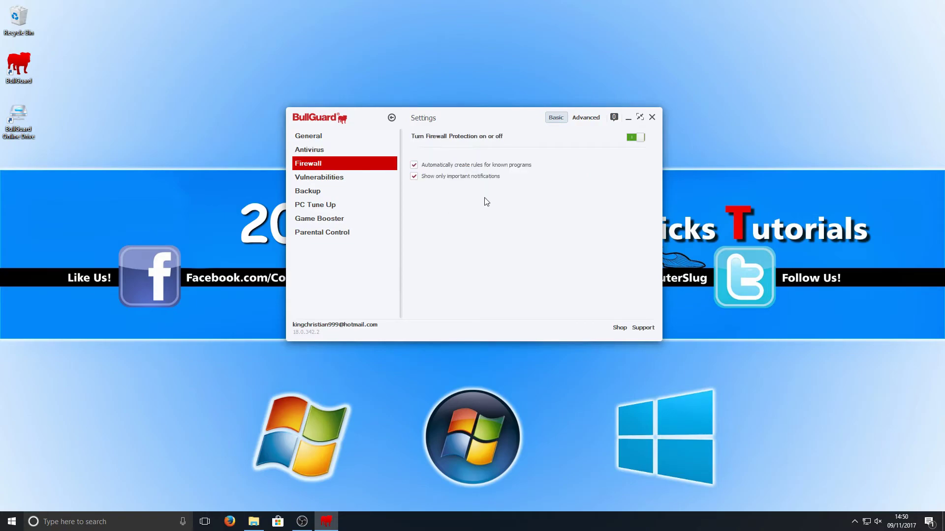
click(364, 177)
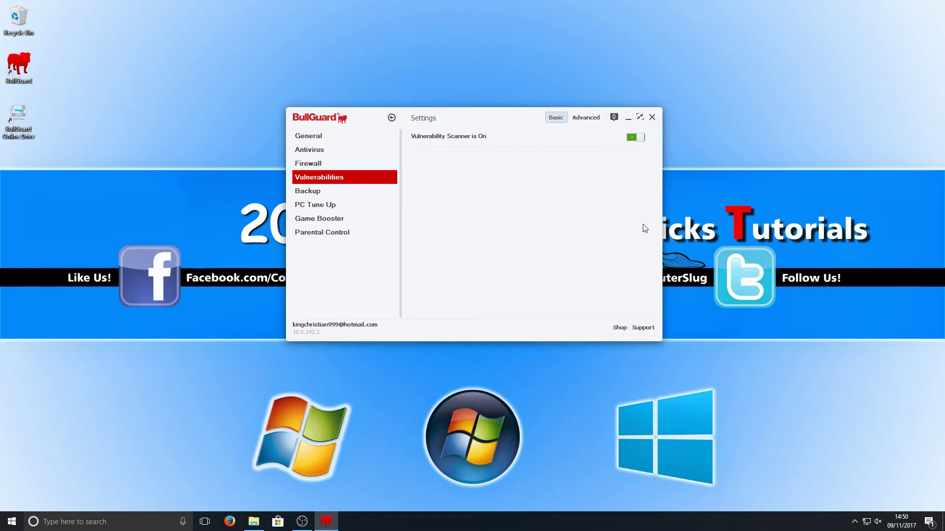
click(633, 141)
click(633, 141)
click(324, 196)
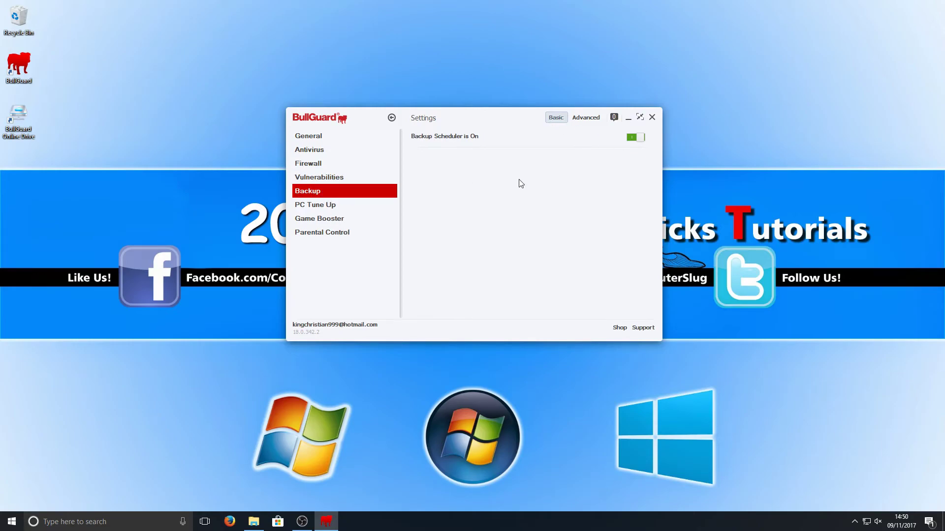
click(353, 206)
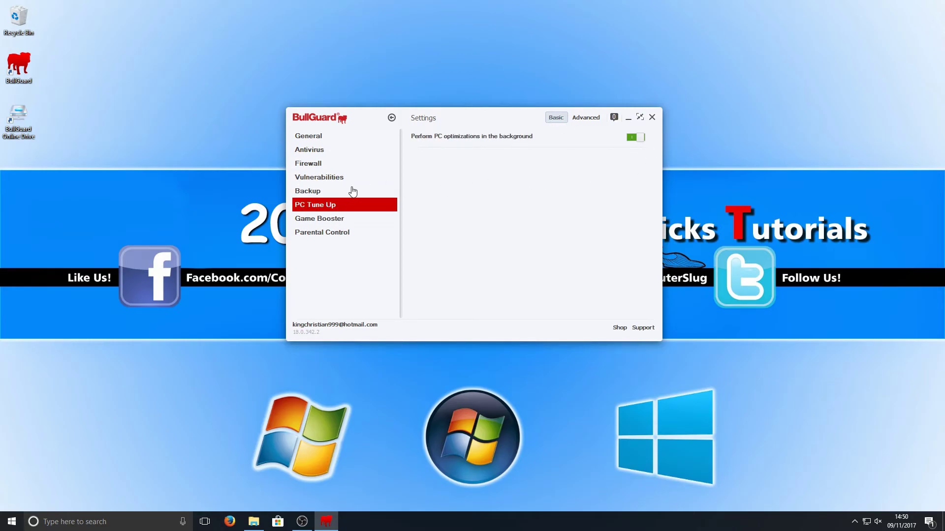
click(349, 224)
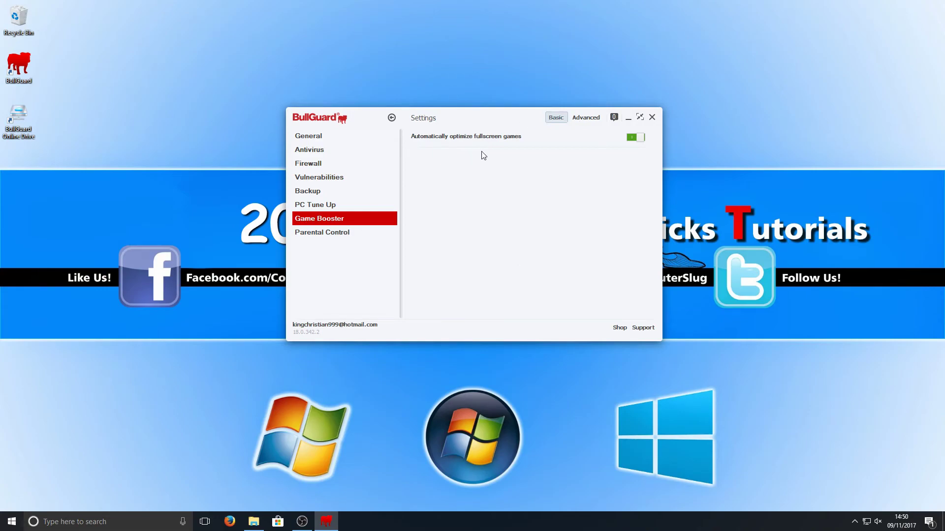
click(351, 235)
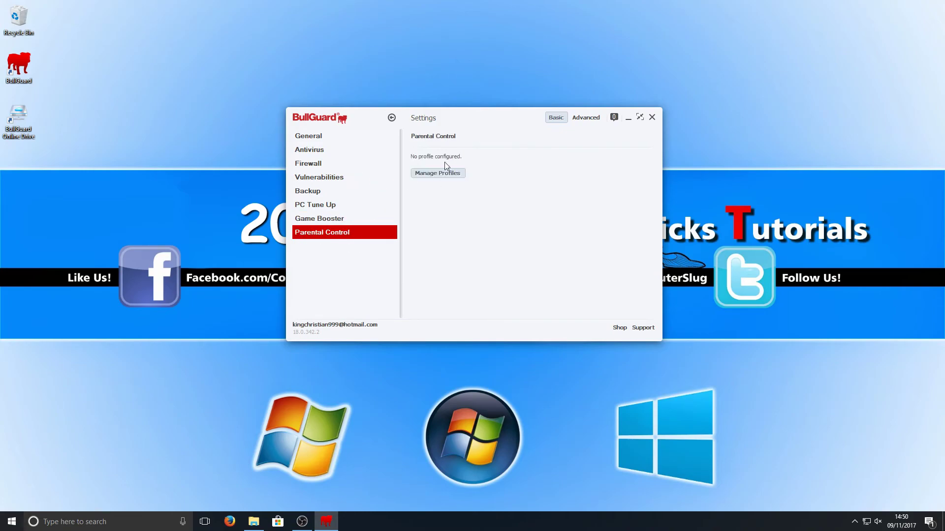
Check the Parental Control account list without adding a profile, then go back to the dashboard.
click(453, 177)
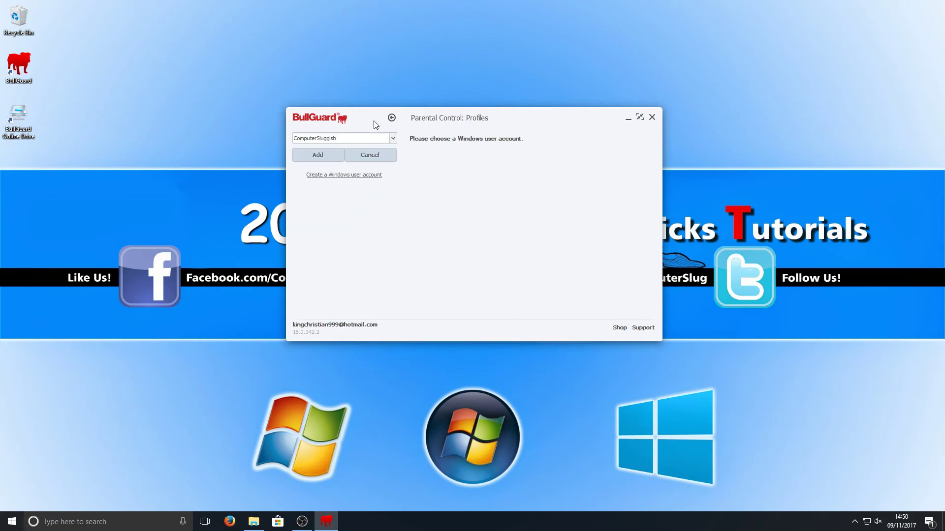
click(392, 140)
click(501, 160)
drag(574, 123, 543, 114)
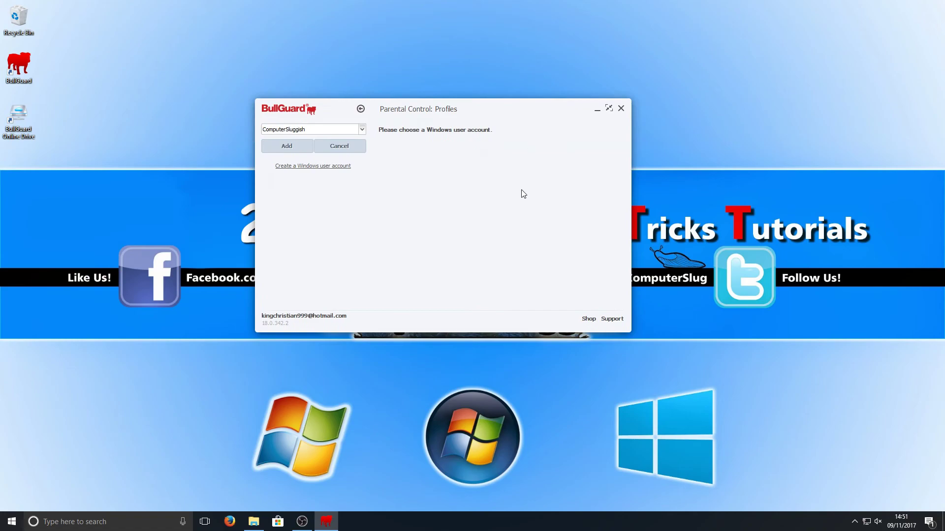
click(361, 110)
click(361, 117)
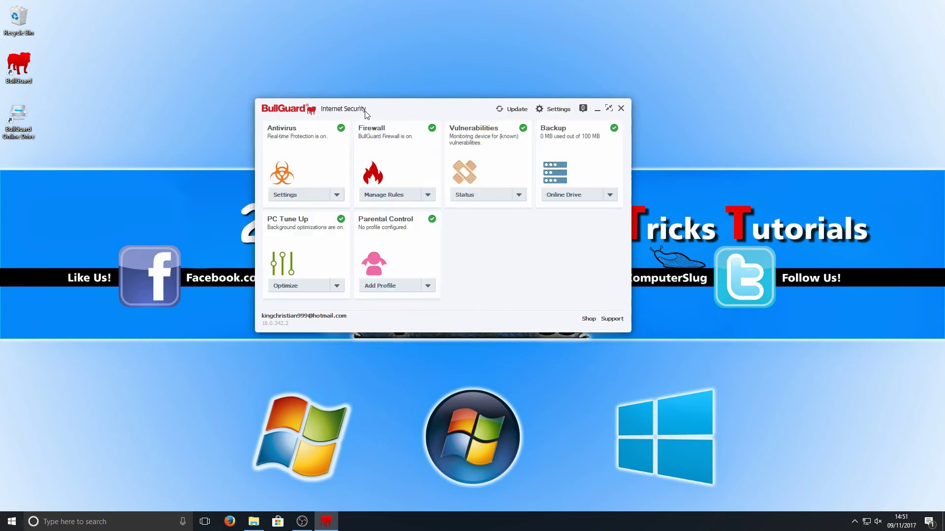